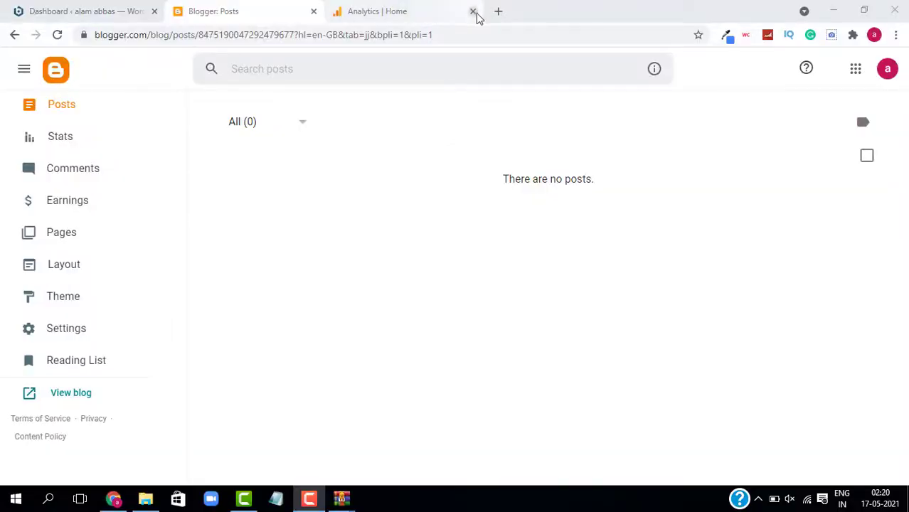
# Close the old Analytics | Home tab, leaving the Blogger Posts page showing.
pyautogui.click(473, 12)
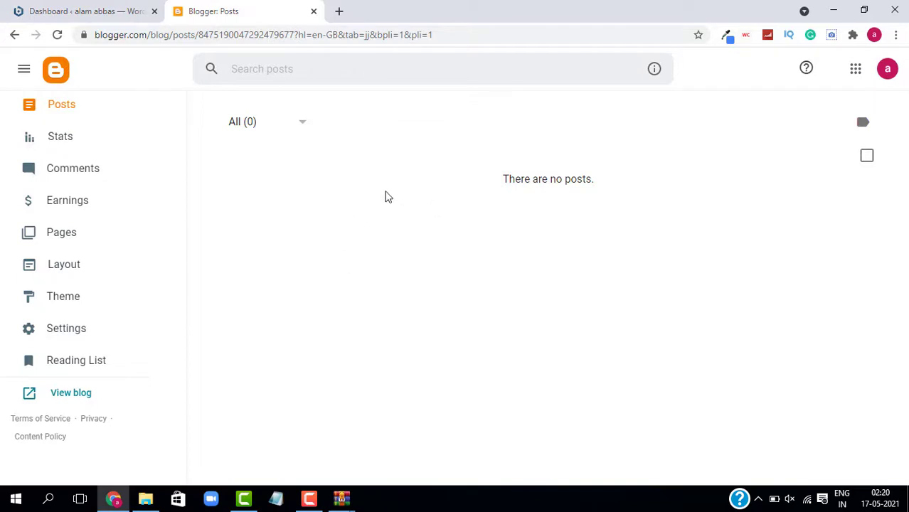
pyautogui.click(64, 342)
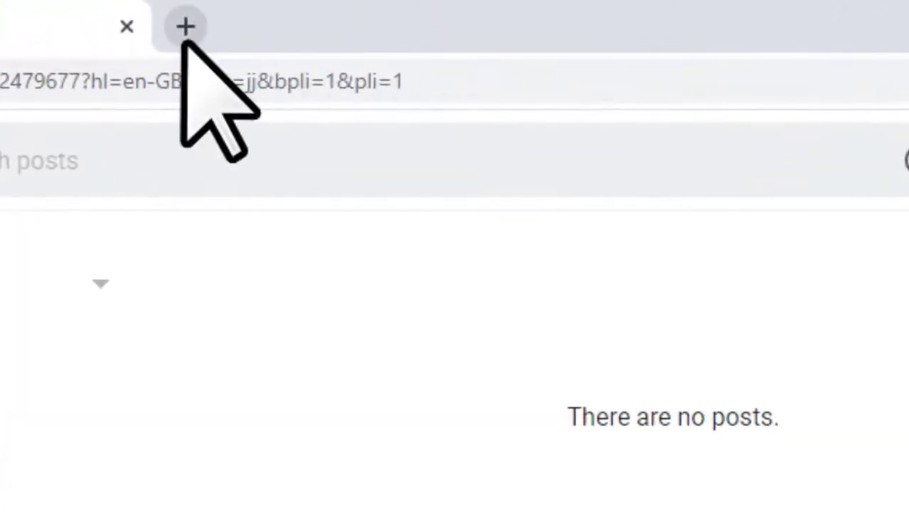
# In a new Chrome tab, search Google for 'google analytics'.
pyautogui.click(277, 29)
pyautogui.write('aa')
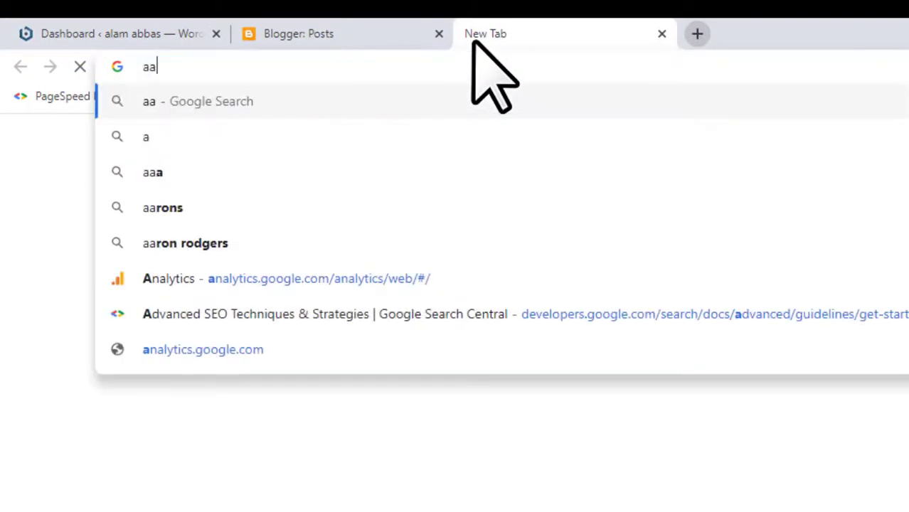
pyautogui.press('BackSpace')
pyautogui.write('na')
pyautogui.press('BackSpace')
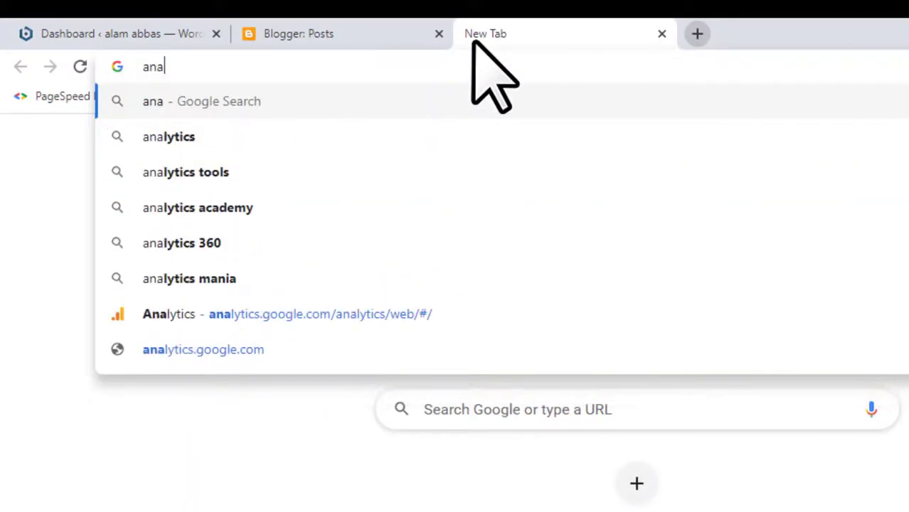
pyautogui.press('Return')
pyautogui.press('BackSpace')
pyautogui.press('BackSpace')
pyautogui.press('BackSpace')
pyautogui.write('goo')
pyautogui.press('Return')
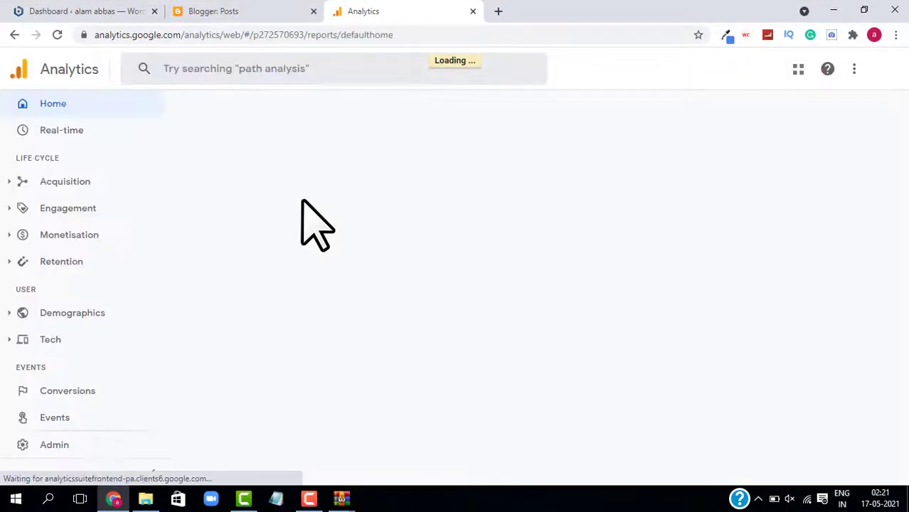
# In the Analytics Admin area, begin creating a new account.
pyautogui.moveTo(148, 382); pyautogui.dragTo(121, 417)
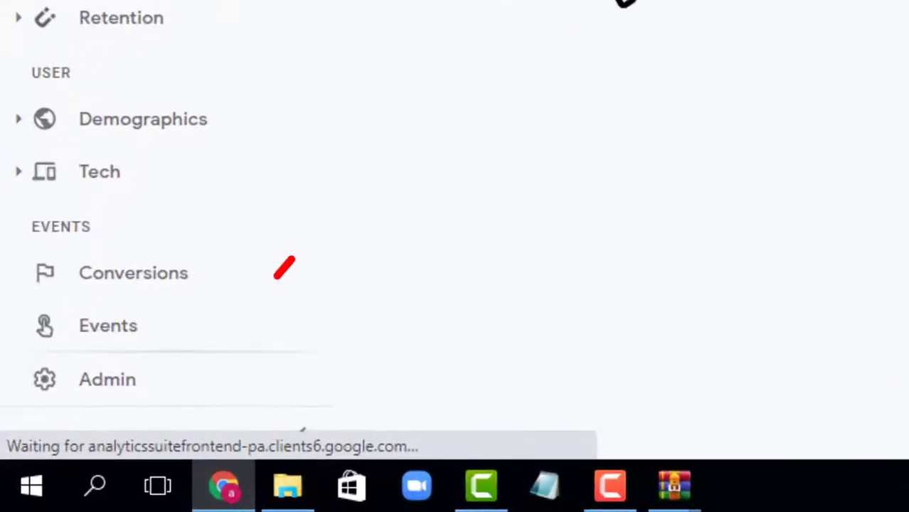
pyautogui.click(46, 378)
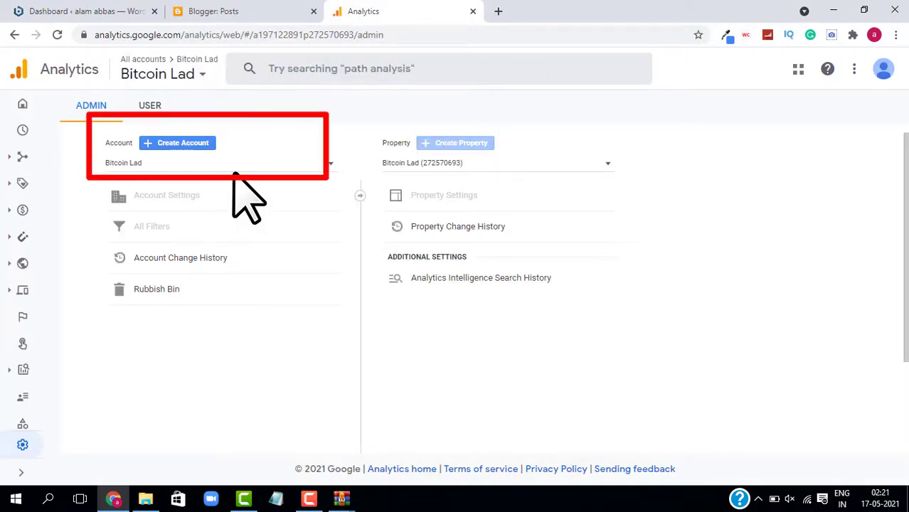
pyautogui.click(172, 148)
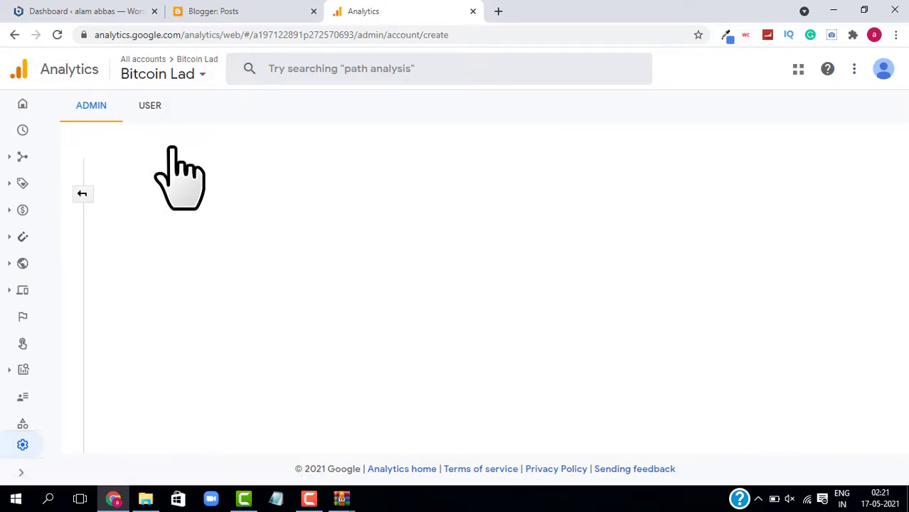
# Name the account 'Bitcoin lad' and the property 'Bitcoin Lad blog'.
pyautogui.click(238, 285)
pyautogui.write('Bitc')
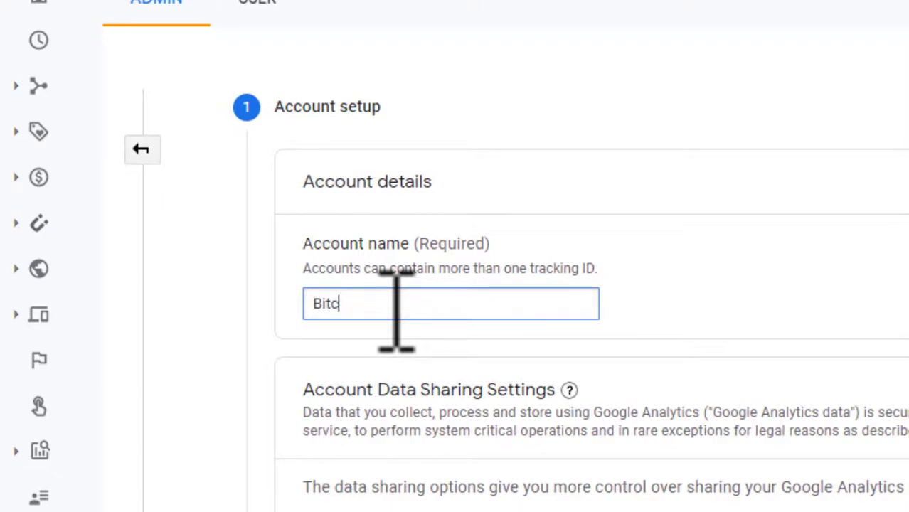
pyautogui.write('oin lad')
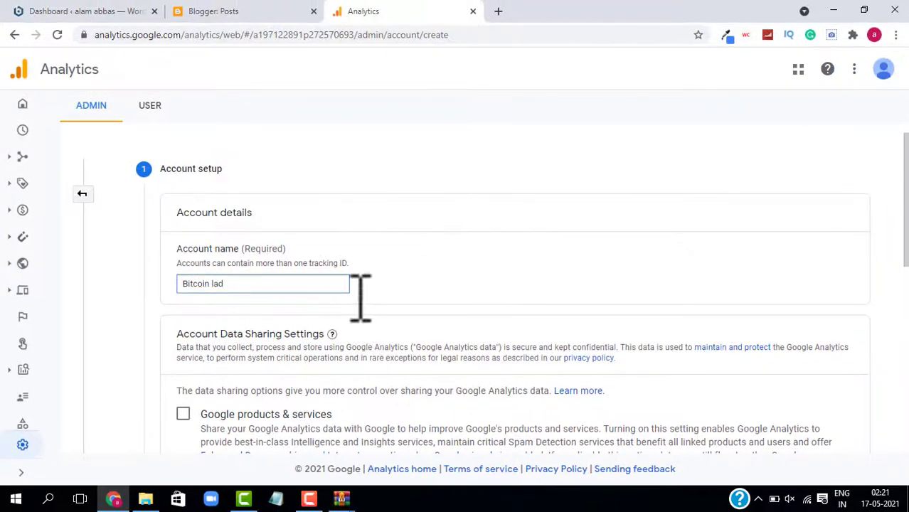
pyautogui.scroll(-10, 384, 341)
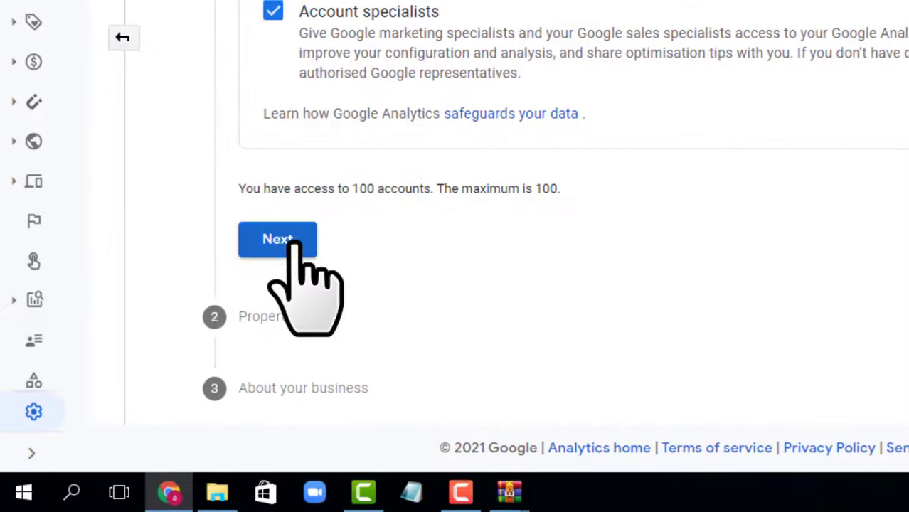
pyautogui.click(284, 241)
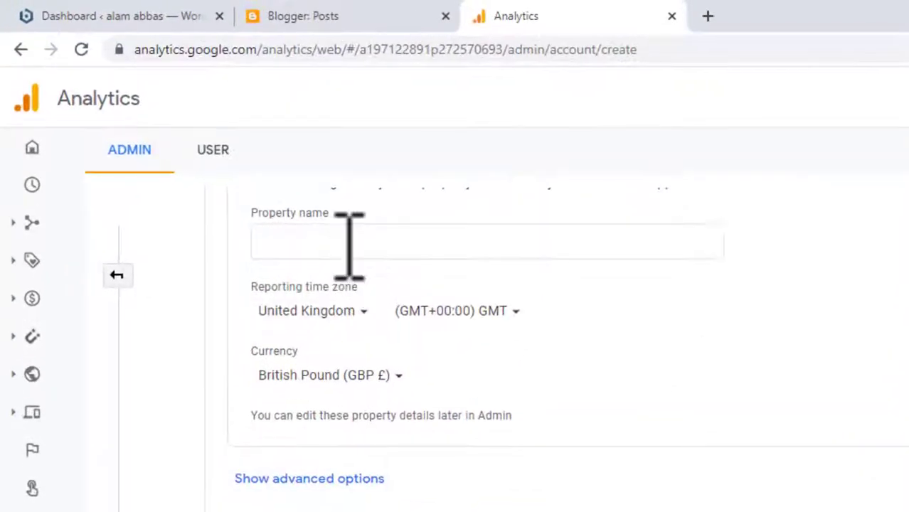
pyautogui.click(349, 253)
pyautogui.write('Bitcoin Lad blog')
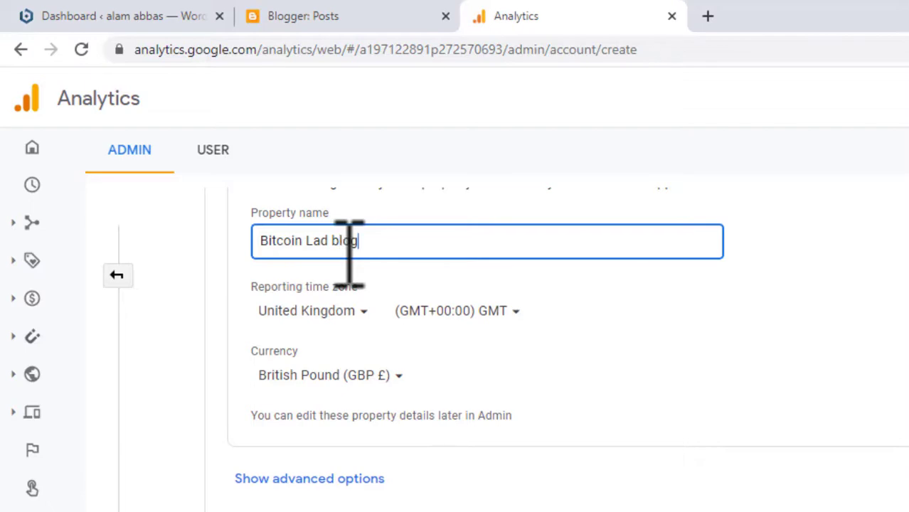
pyautogui.doubleClick(348, 245)
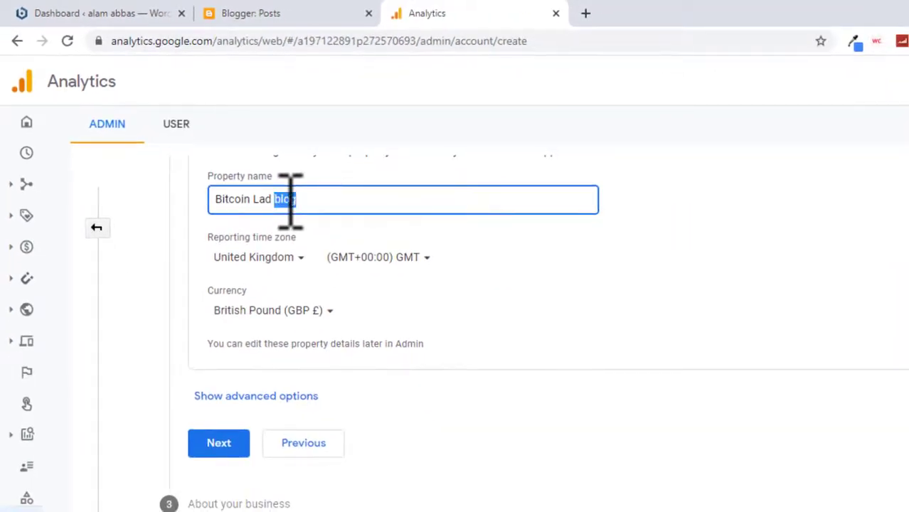
# Set the business industry category to Finance and the business size to Small.
pyautogui.click(219, 438)
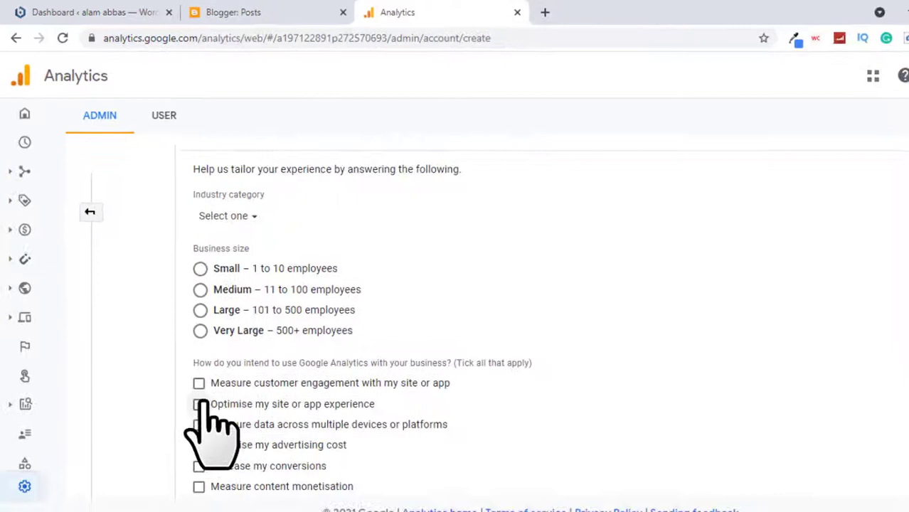
pyautogui.click(219, 217)
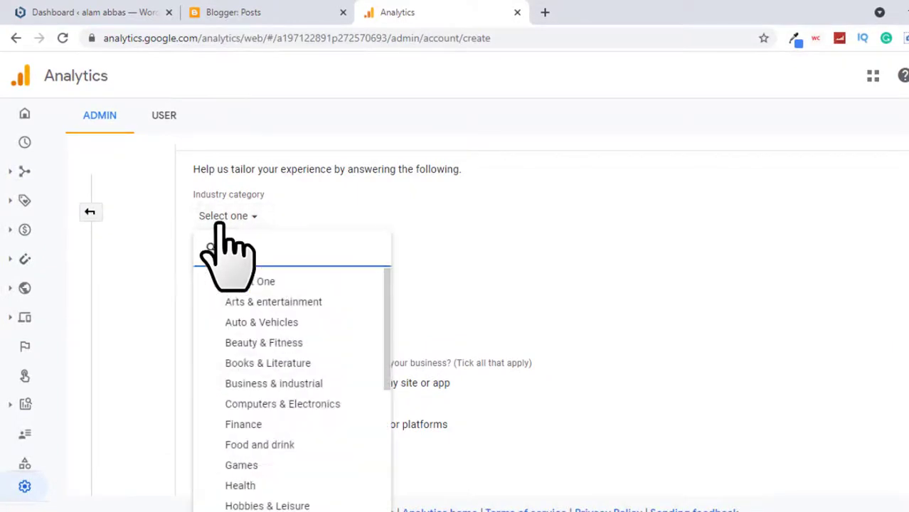
pyautogui.write('f')
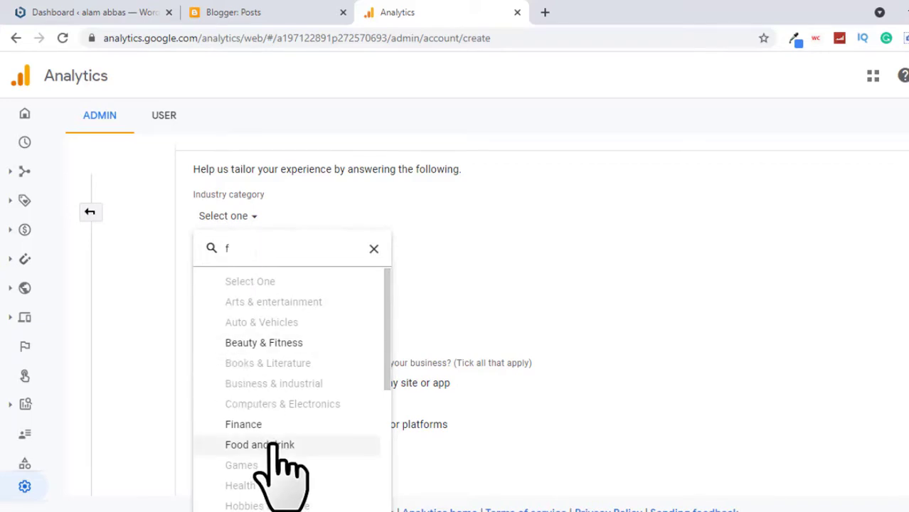
pyautogui.click(255, 424)
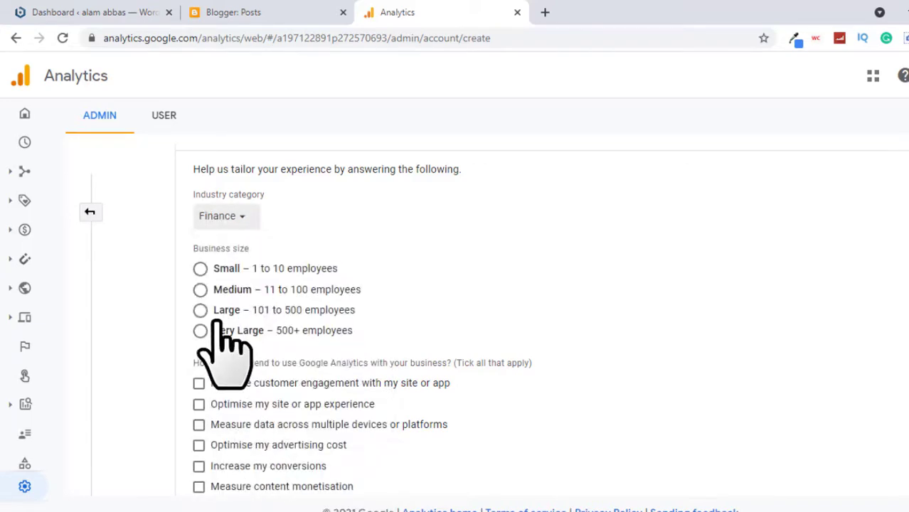
pyautogui.click(200, 269)
# Tick measuring customer engagement and optimising site experience, then create the account.
pyautogui.scroll(-1, 313, 330)
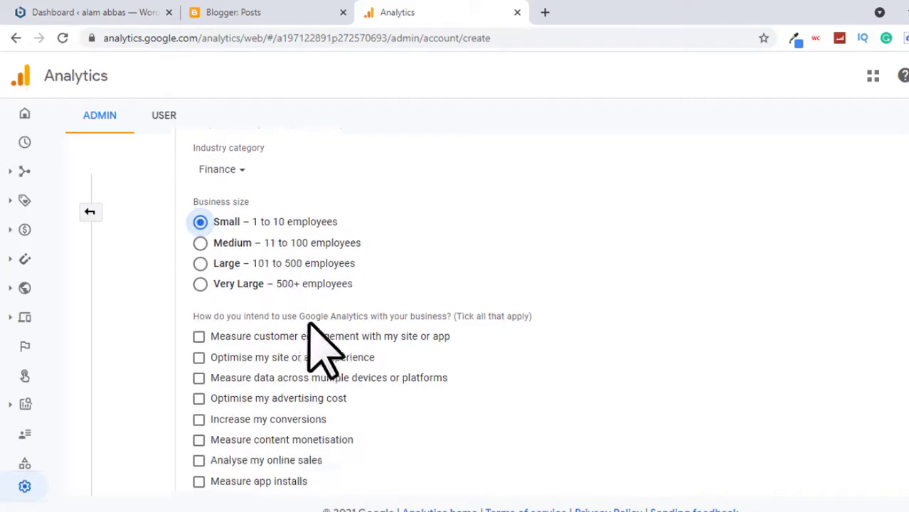
pyautogui.scroll(-2, 270, 369)
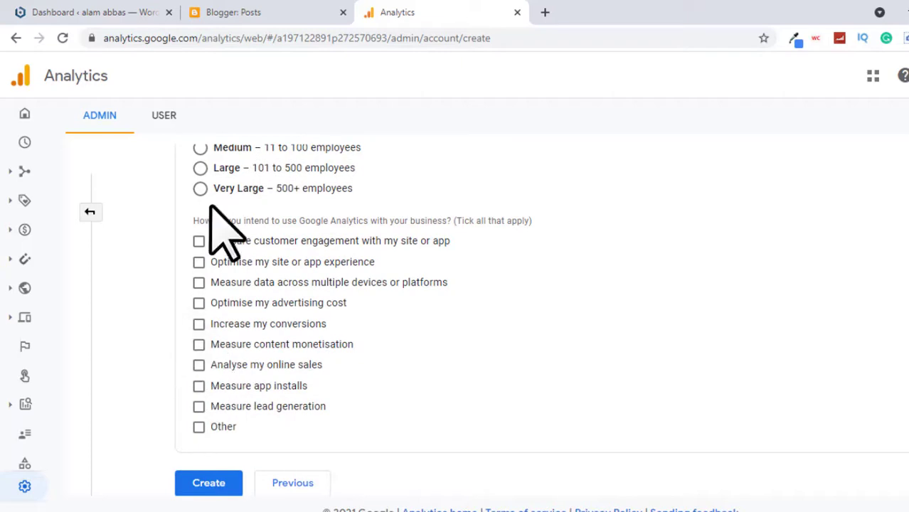
pyautogui.click(199, 241)
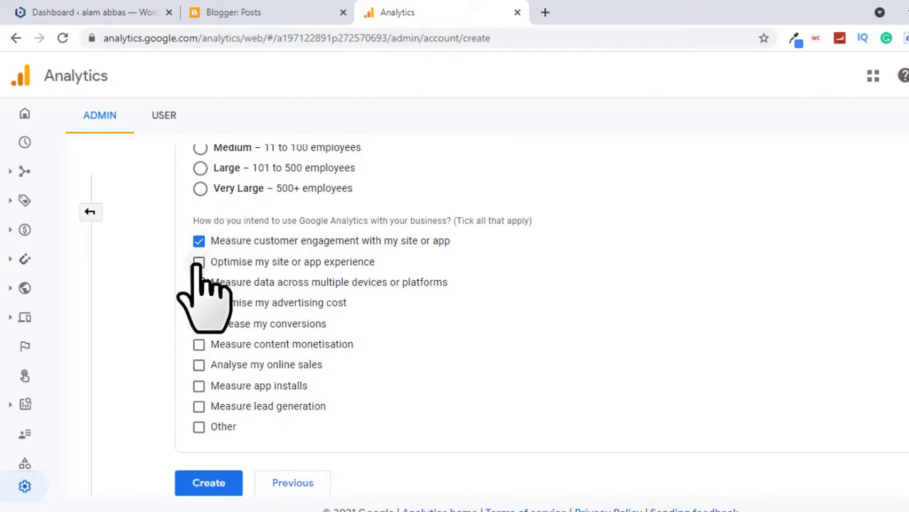
pyautogui.click(198, 261)
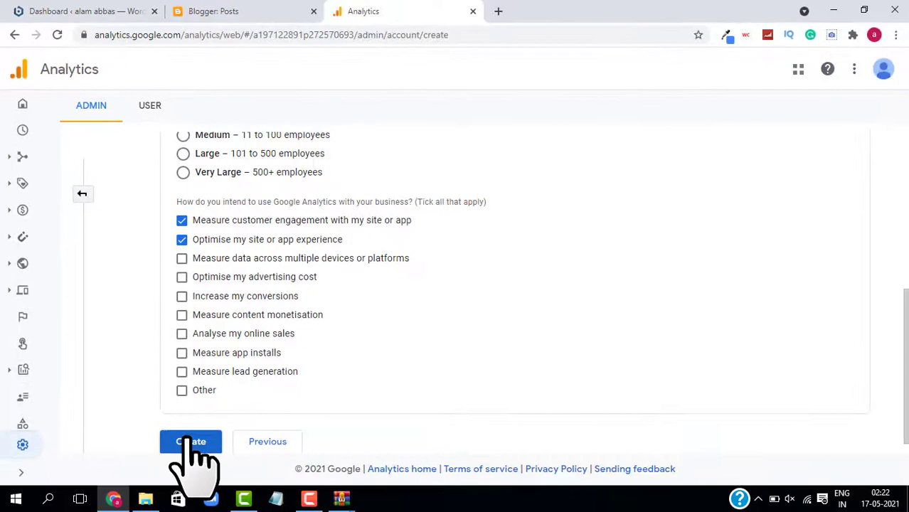
pyautogui.click(189, 442)
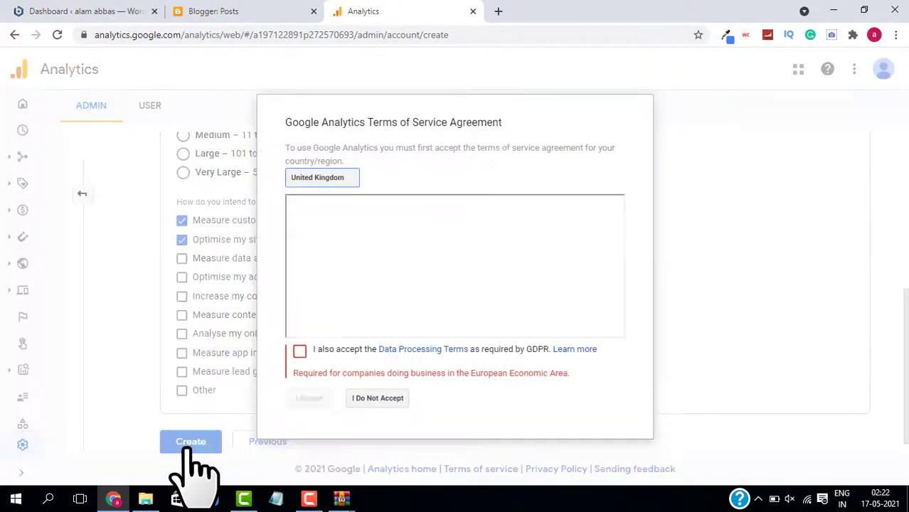
# Agree to the GDPR Data Processing Terms and accept the Terms of Service.
pyautogui.click(300, 351)
pyautogui.click(313, 392)
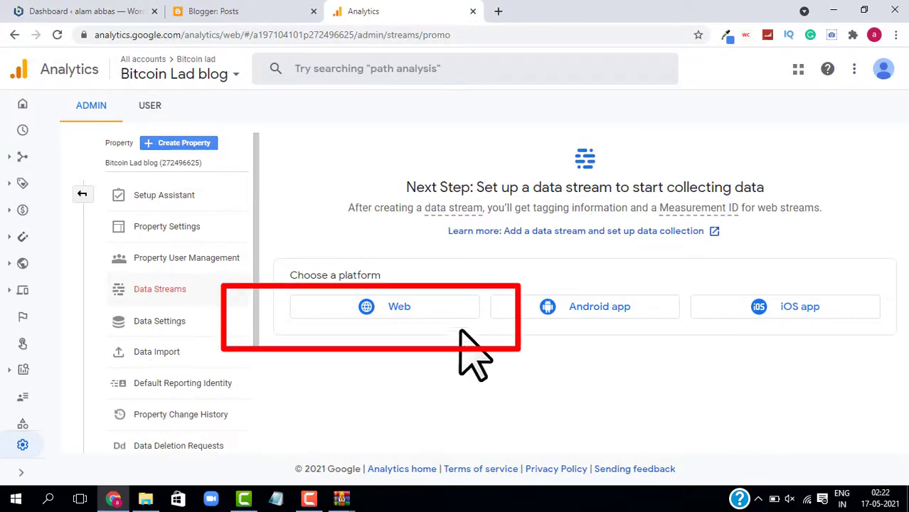
# Create a Web data stream with URL bitcoinlad.blogspot.com and stream name 'Bitcoin Lad'.
pyautogui.click(436, 313)
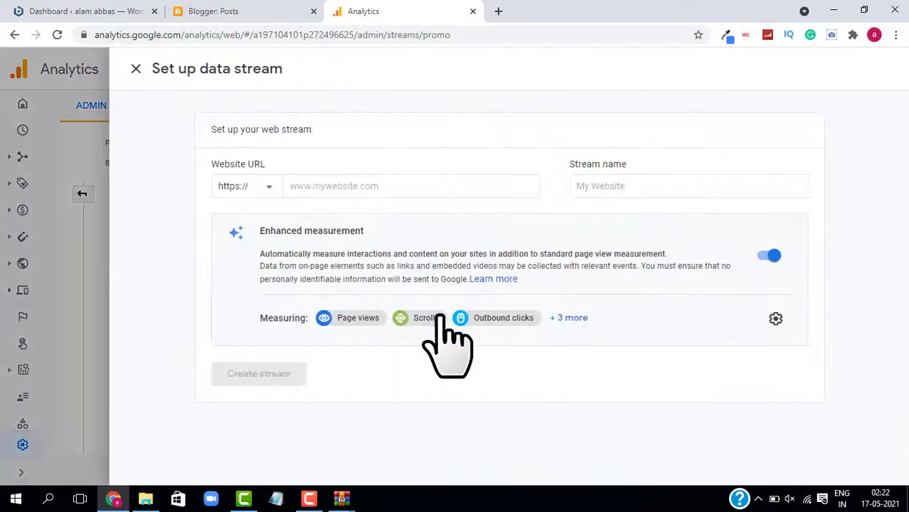
pyautogui.click(395, 189)
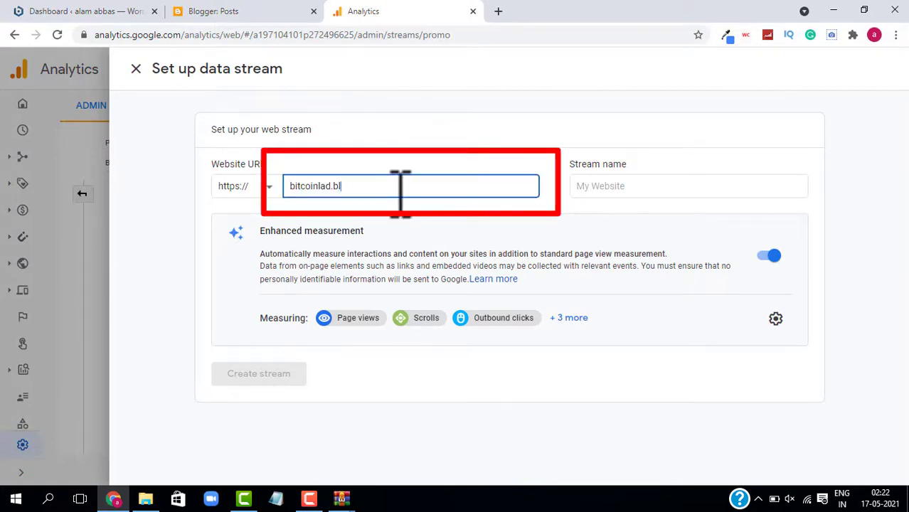
pyautogui.write('t.com')
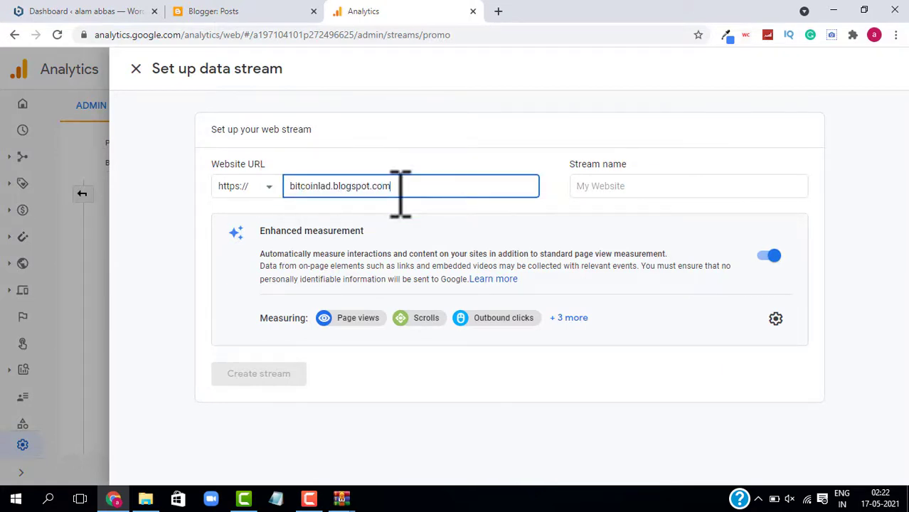
pyautogui.press('Tab')
pyautogui.write('bit')
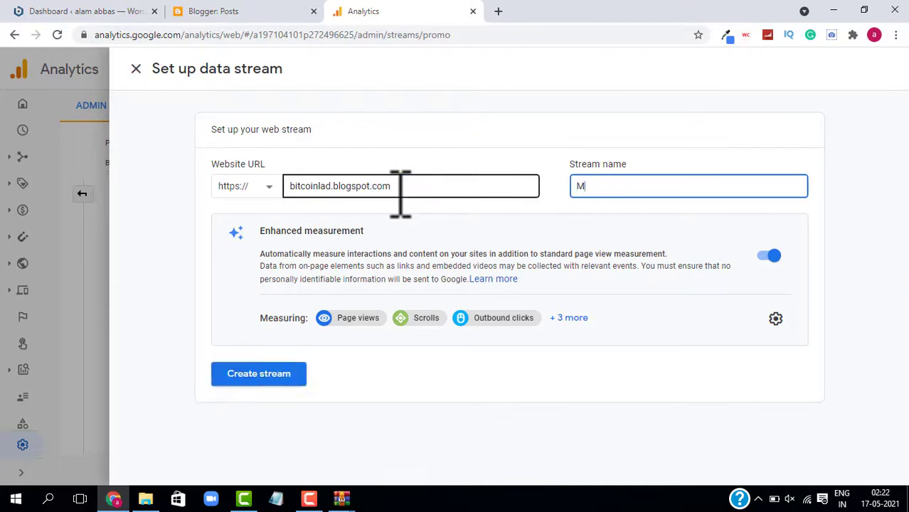
pyautogui.press('BackSpace')
pyautogui.press('BackSpace')
pyautogui.press('BackSpace')
pyautogui.write('Bitcoin Lad')
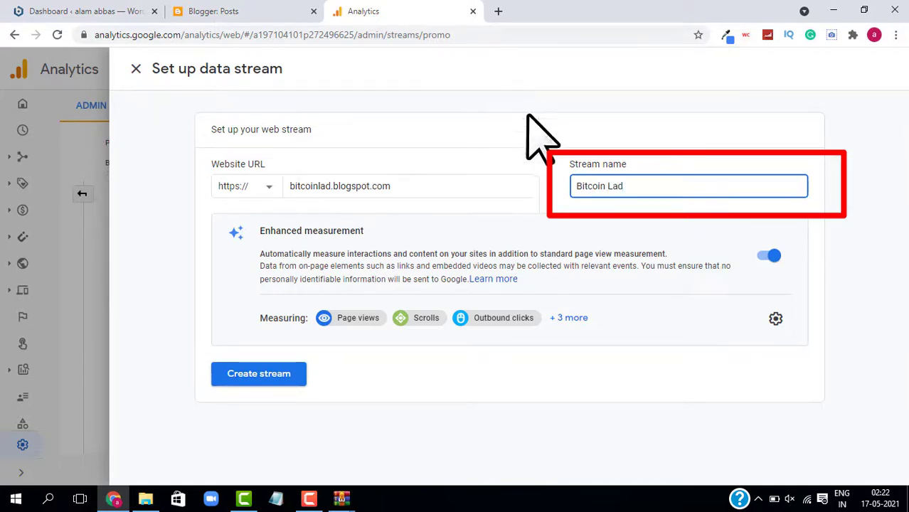
pyautogui.click(253, 374)
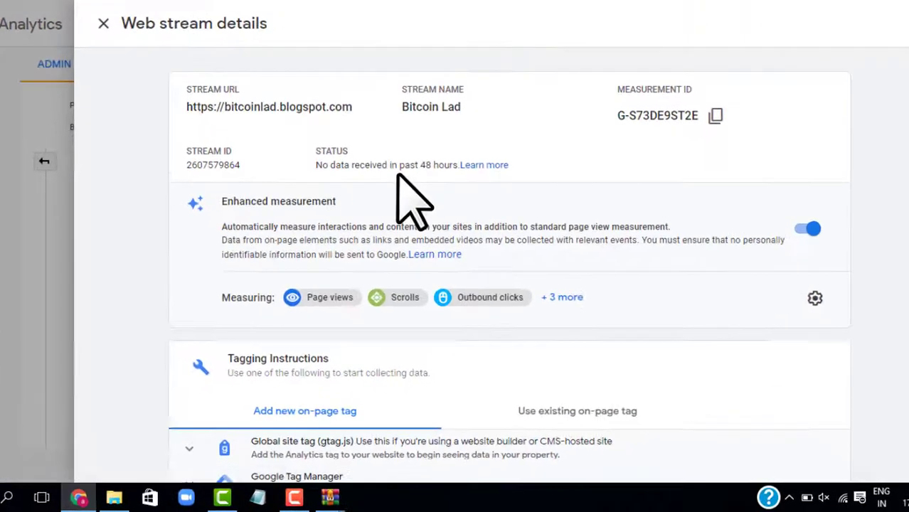
# Copy the stream's Global site tag (gtag.js) code and return to Blogger's settings.
pyautogui.scroll(-3, 343, 280)
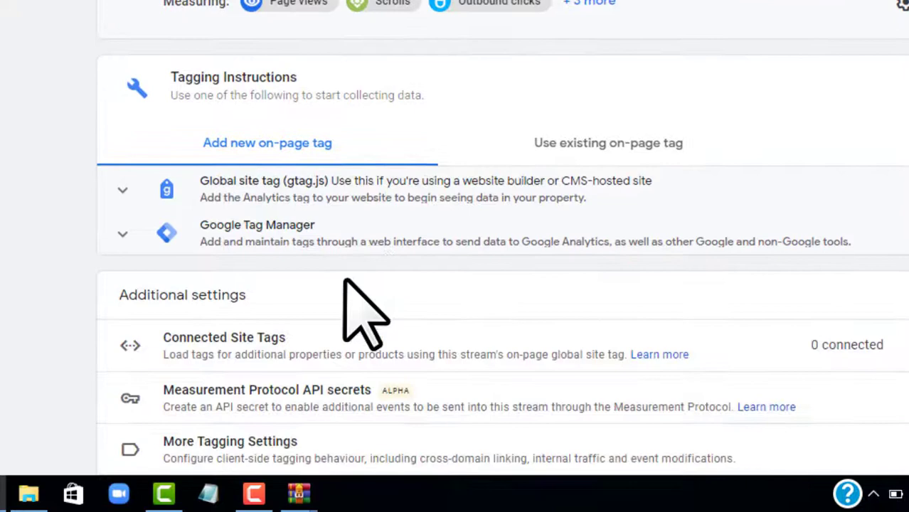
pyautogui.scroll(3, 344, 279)
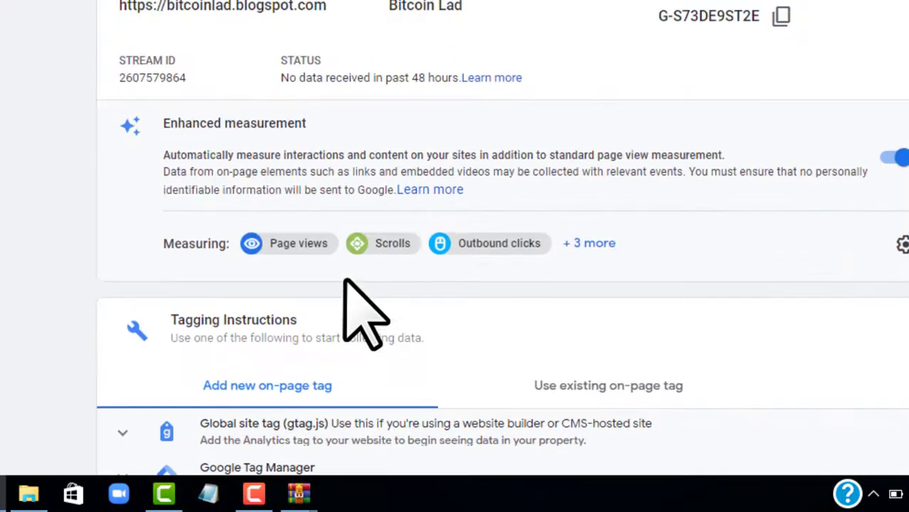
pyautogui.scroll(-3, 365, 313)
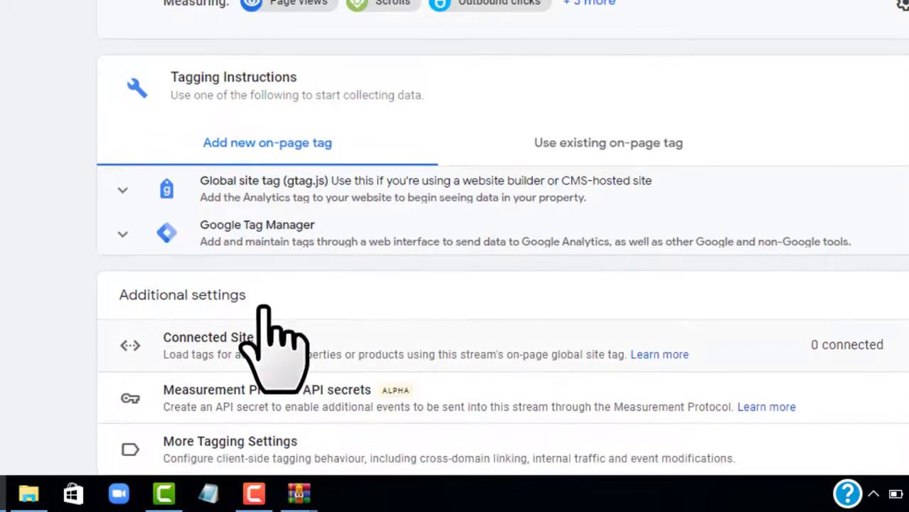
pyautogui.click(286, 194)
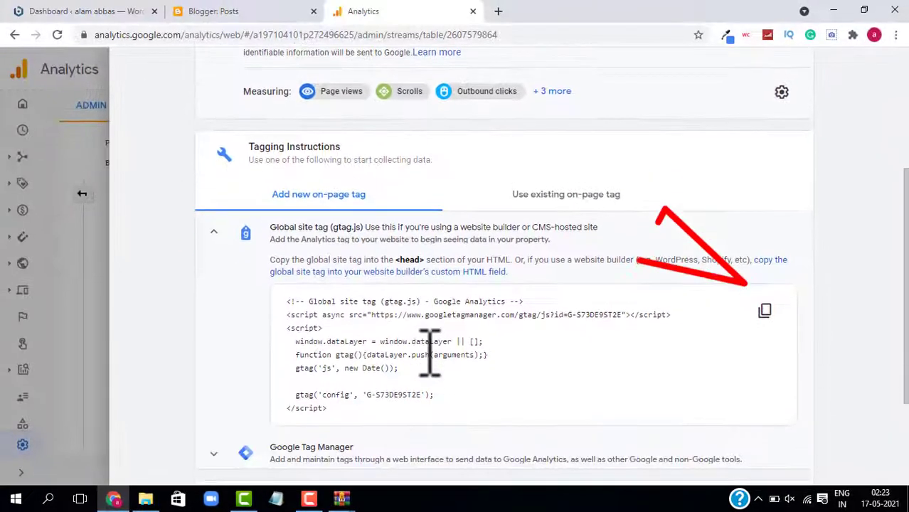
pyautogui.click(765, 302)
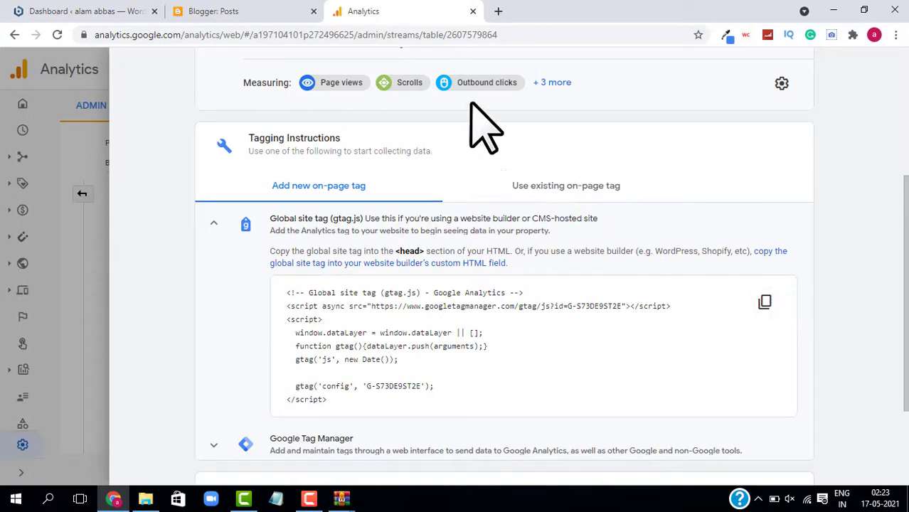
pyautogui.click(225, 8)
pyautogui.click(66, 423)
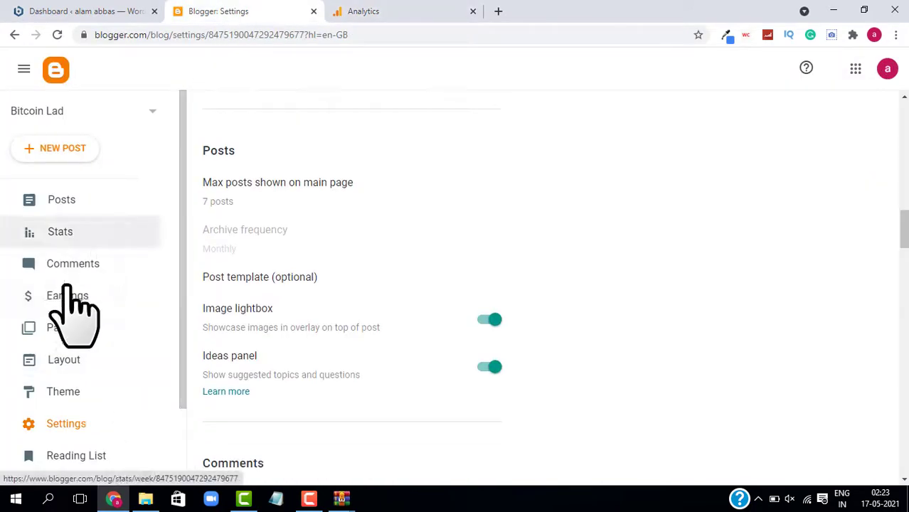
# Open the blog theme's Edit HTML editor via the Theme page's Customise menu.
pyautogui.click(63, 403)
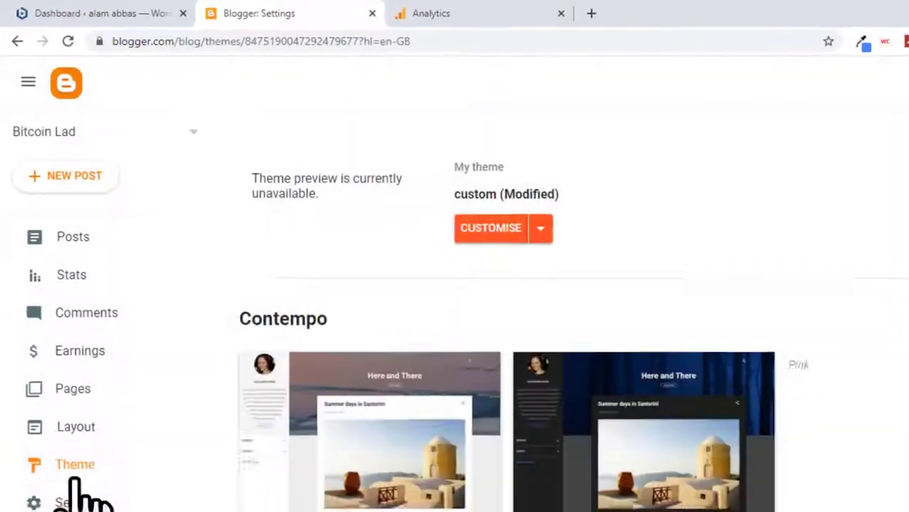
pyautogui.click(554, 235)
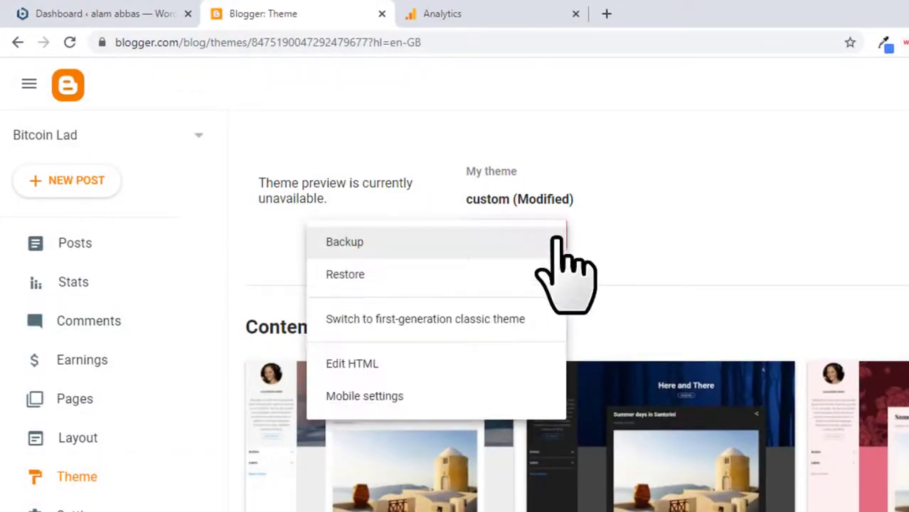
pyautogui.click(359, 364)
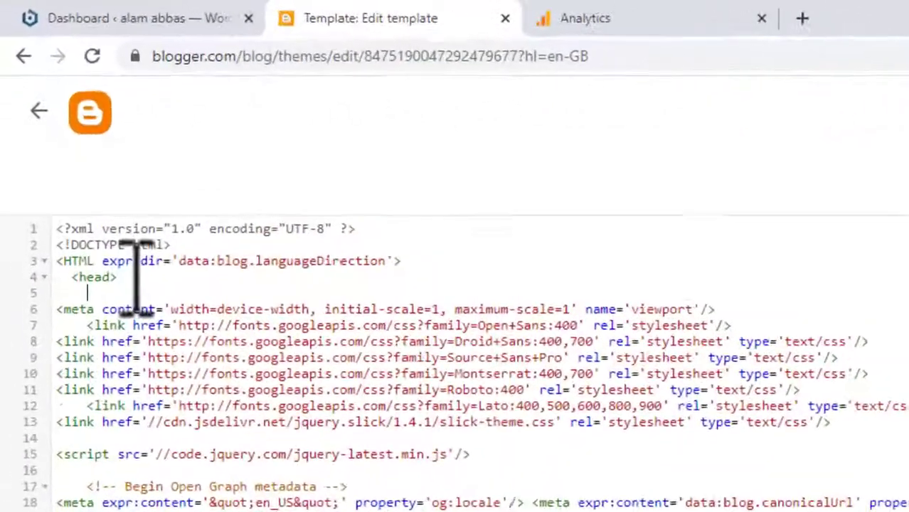
# Paste the global site tag after <head>, save the theme, and return to Analytics data streams.
pyautogui.hotkey('ctrl', 'v')
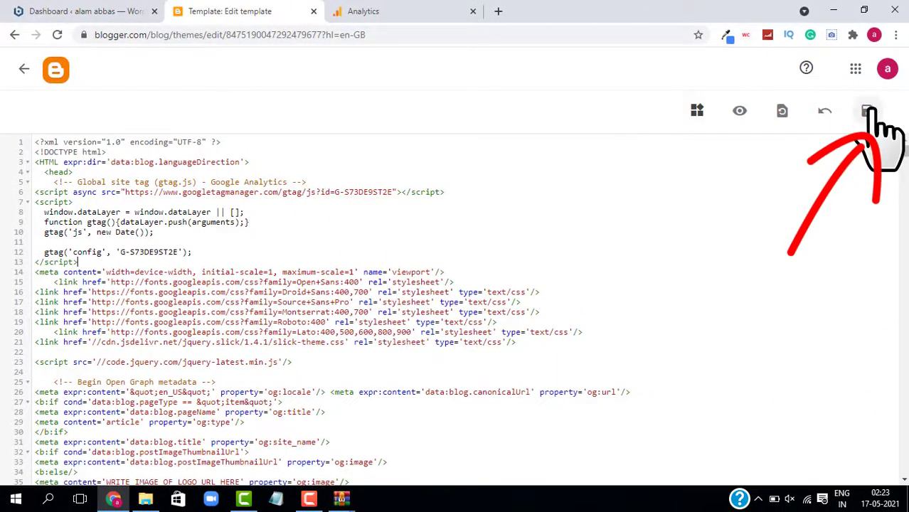
pyautogui.click(867, 111)
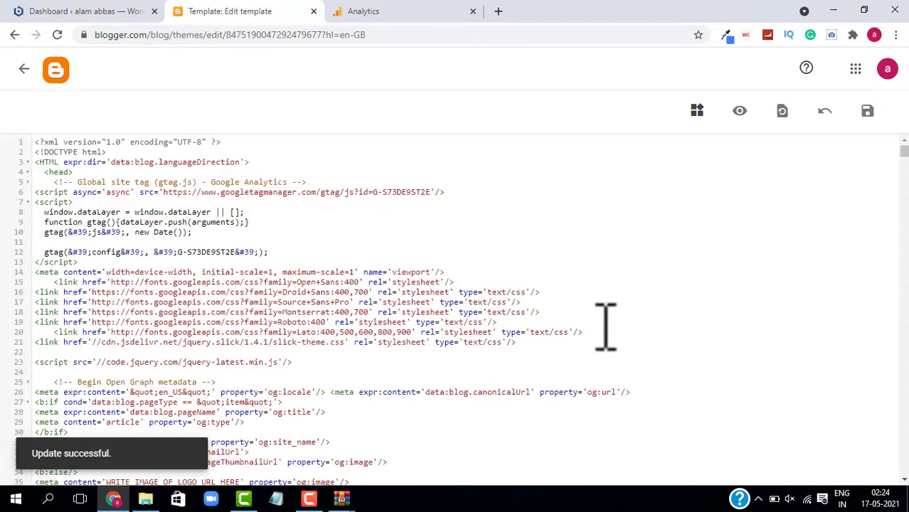
pyautogui.click(56, 71)
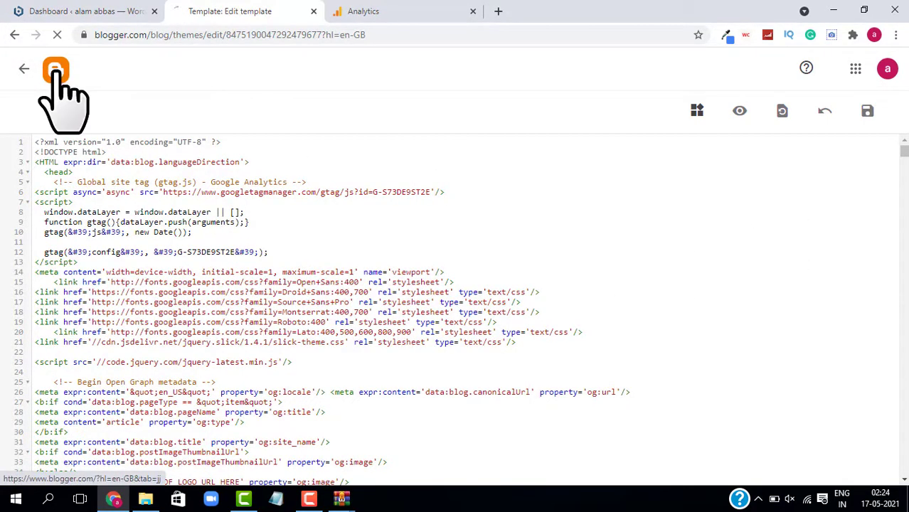
pyautogui.click(375, 12)
pyautogui.scroll(4, 434, 178)
pyautogui.click(134, 69)
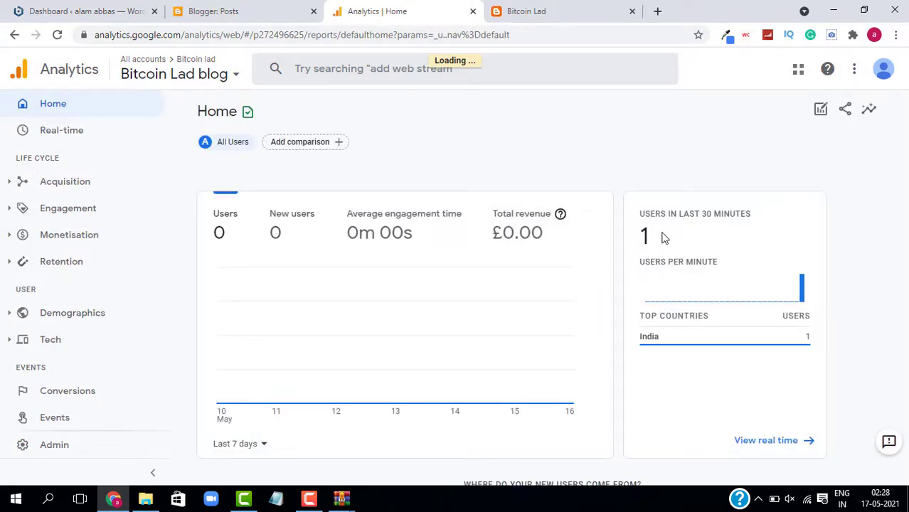
# Review the Home dashboard showing one live user from India, then close the Analytics tab.
pyautogui.scroll(-3, 655, 242)
pyautogui.scroll(-3, 655, 245)
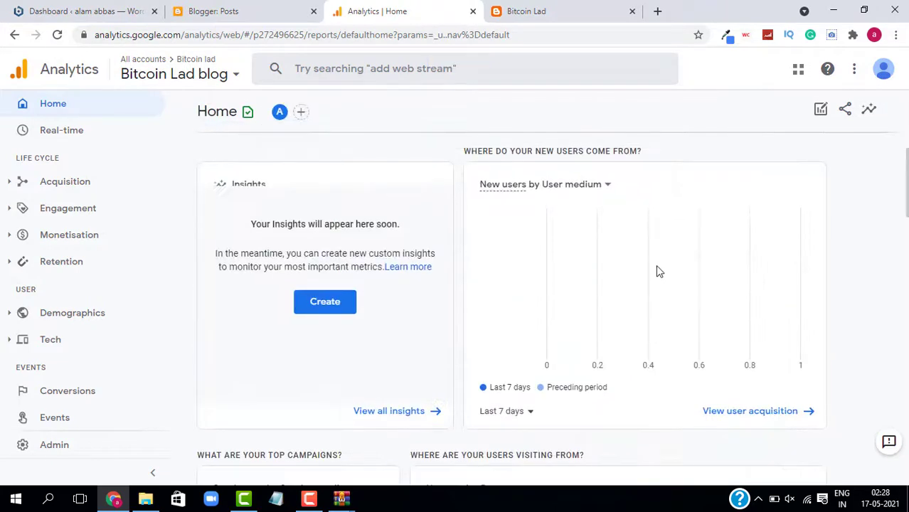
pyautogui.scroll(-3, 657, 268)
pyautogui.scroll(-2, 657, 284)
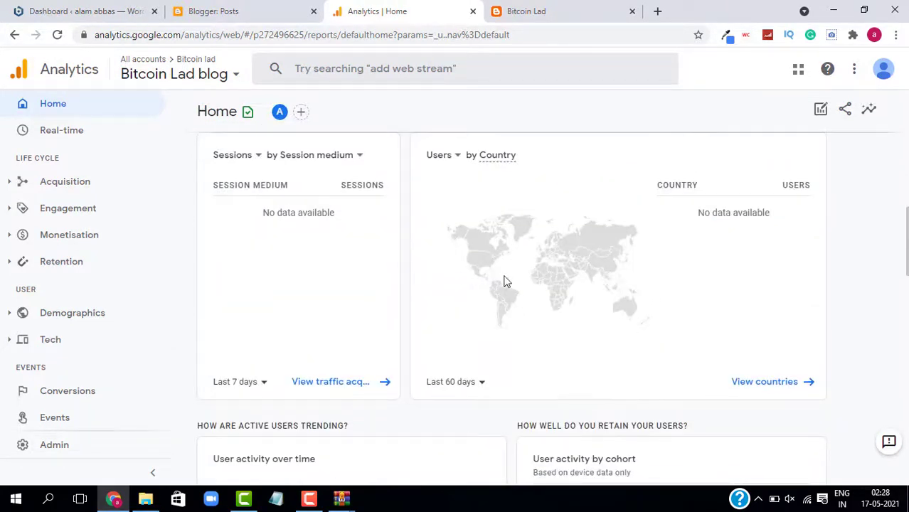
pyautogui.scroll(3, 620, 246)
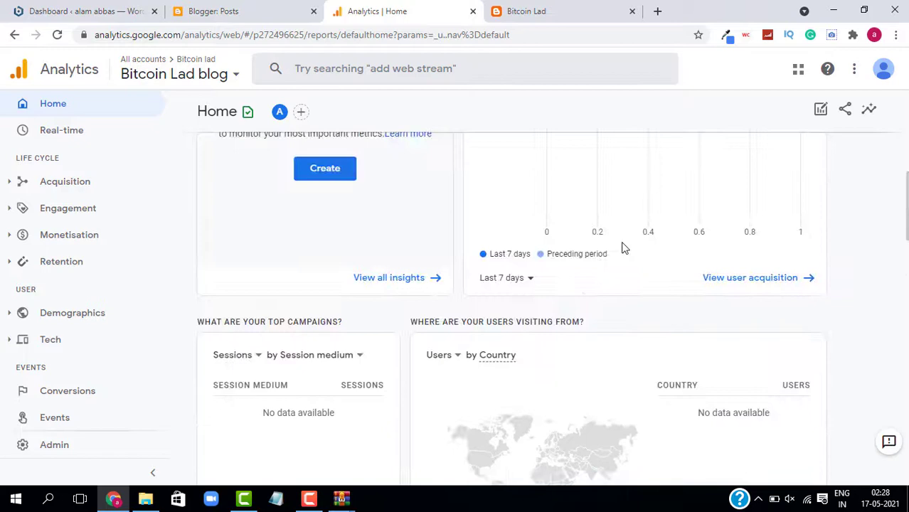
pyautogui.scroll(4, 622, 245)
pyautogui.scroll(3, 622, 247)
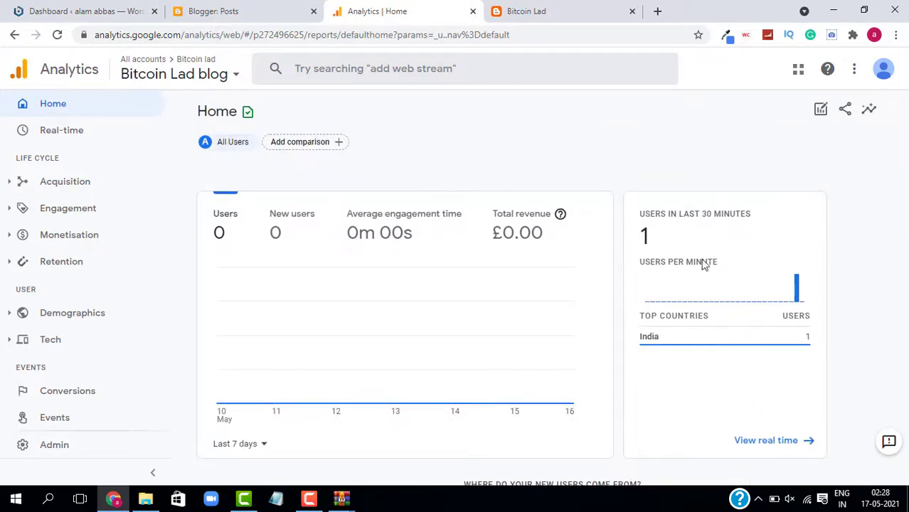
pyautogui.click(473, 12)
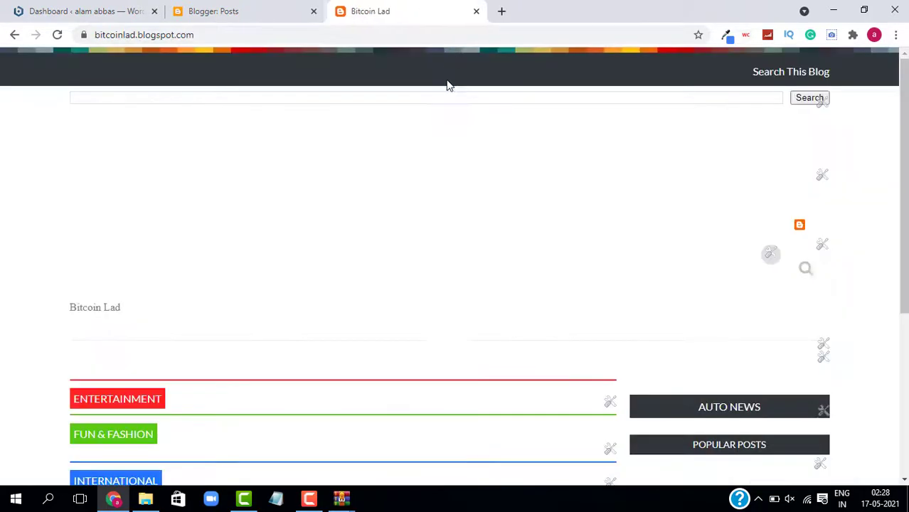
# Close the Bitcoin Lad blog tab, then minimise and restore Chrome to the empty Blogger Posts list.
pyautogui.click(473, 12)
pyautogui.scroll(-1, 126, 195)
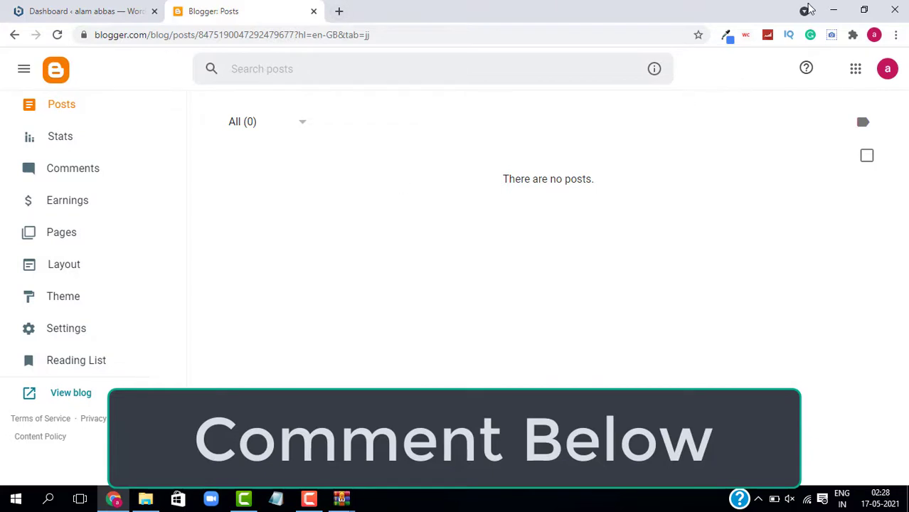
pyautogui.click(833, 9)
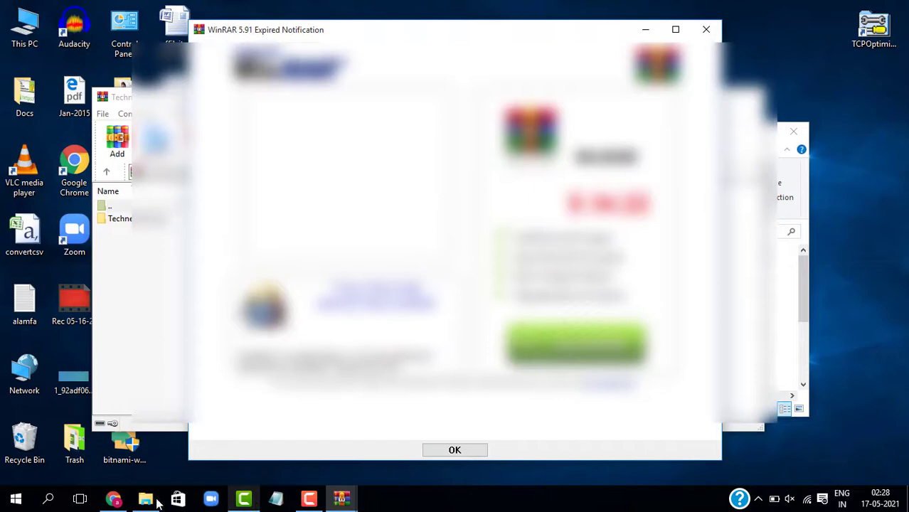
pyautogui.click(113, 499)
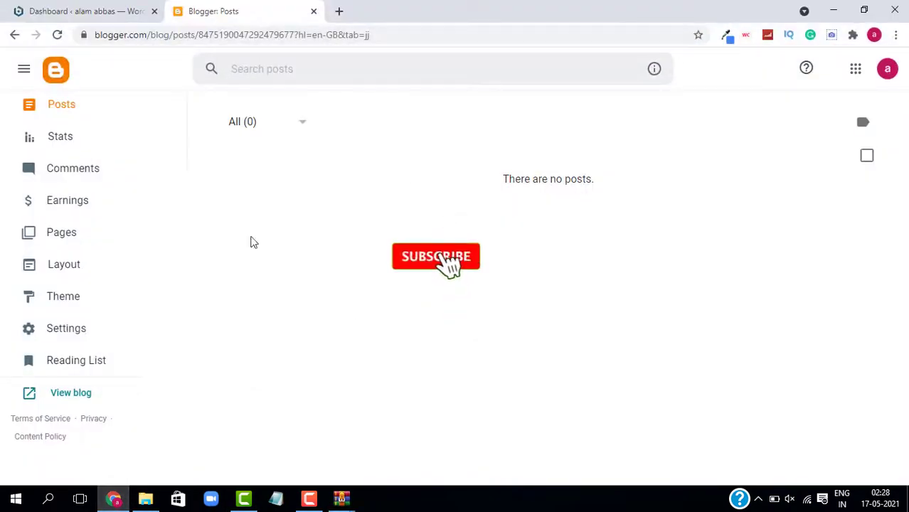